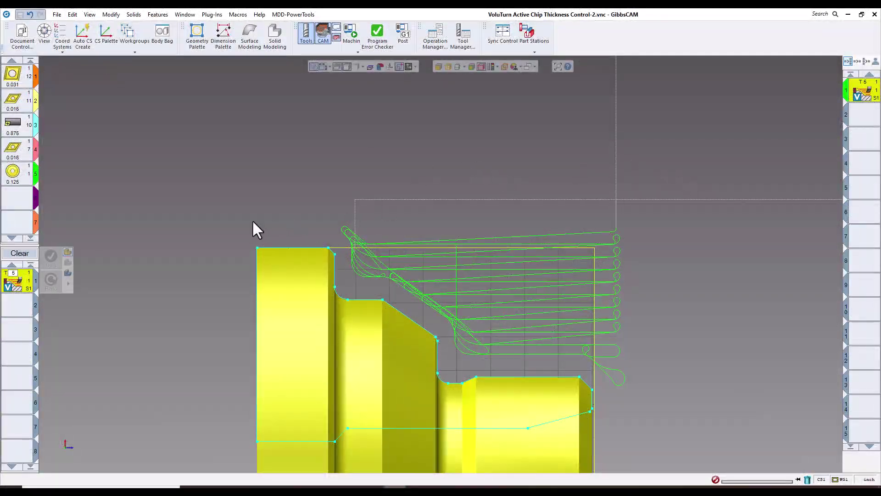
Step: Review the settings of the round-insert turning tool 5
{"action": "left_click", "coordinate": [16, 182]}
{"action": "double_click", "coordinate": [17, 180]}
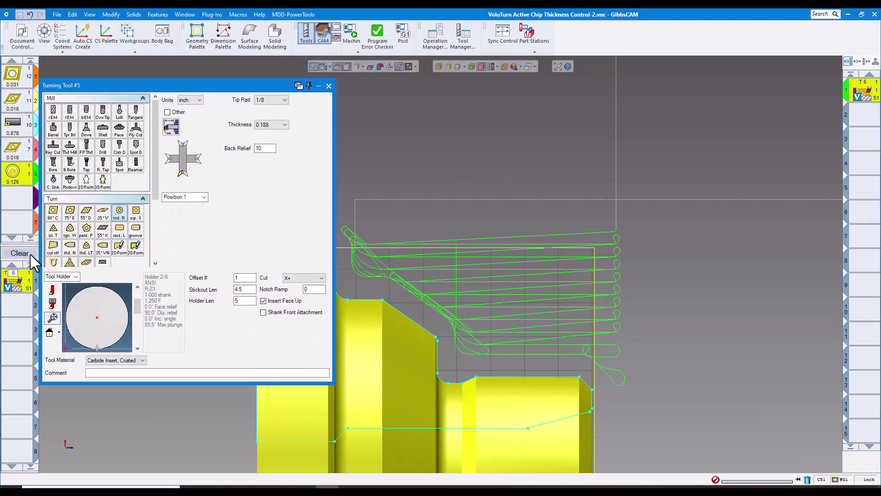
{"action": "left_click", "coordinate": [329, 85]}
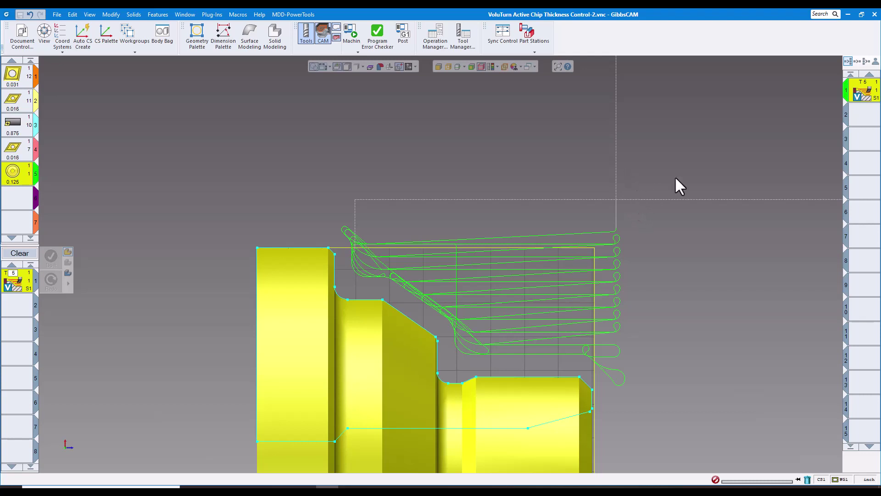
Step: Inspect the variable feed rate utility markers at several points along operation 1's toolpath
{"action": "right_click", "coordinate": [858, 91]}
{"action": "left_click", "coordinate": [816, 112]}
{"action": "scroll", "coordinate": [565, 264], "scroll_direction": "up", "scroll_amount": 4}
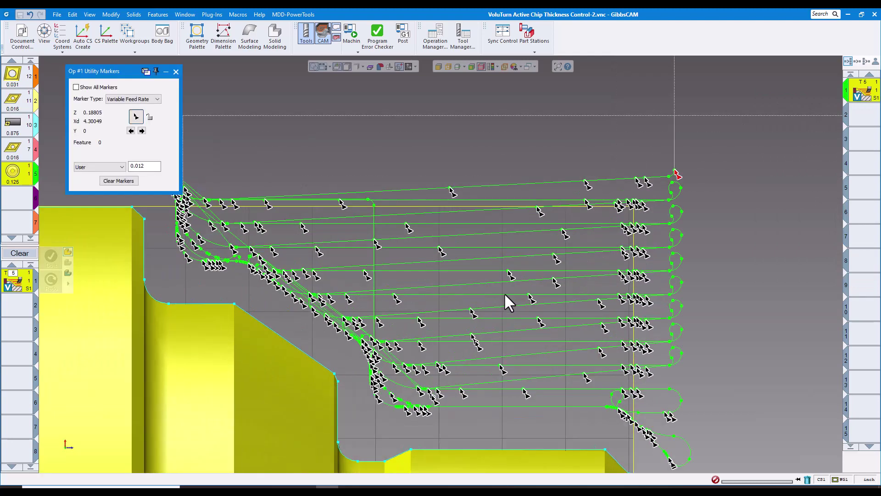
{"action": "middle_click_drag", "start_coordinate": [485, 307], "coordinate": [577, 275]}
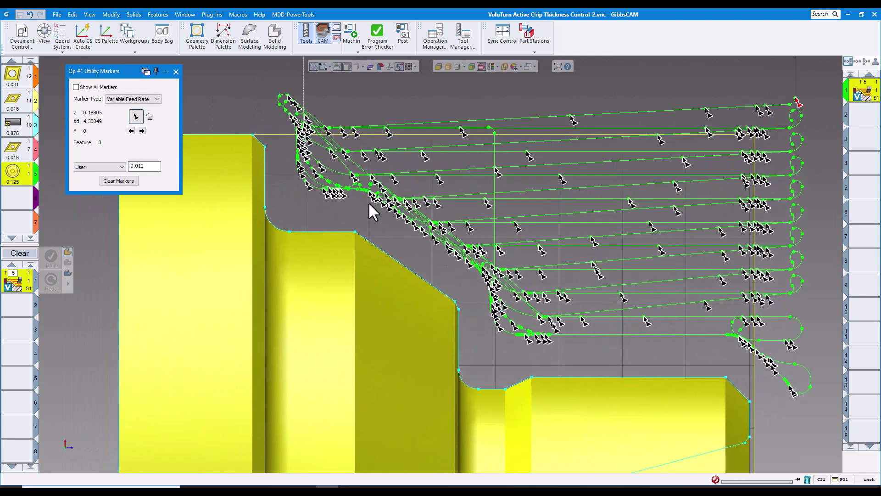
{"action": "left_click", "coordinate": [324, 139]}
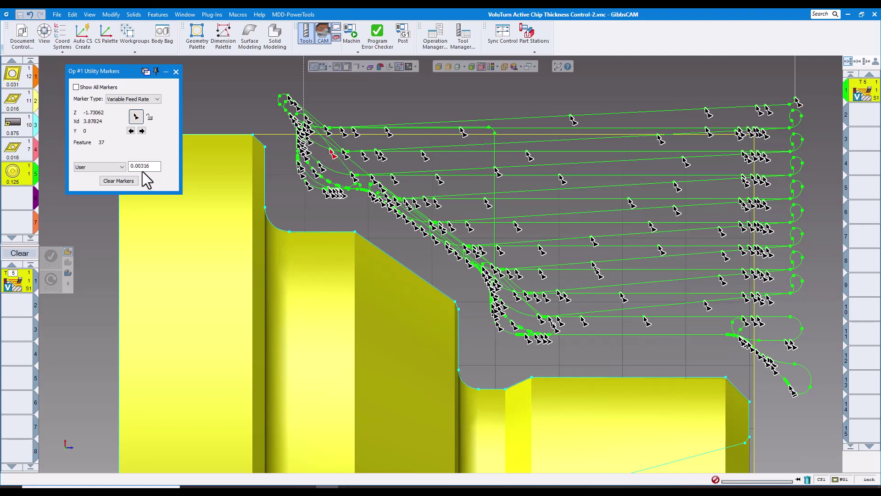
{"action": "left_click", "coordinate": [374, 143]}
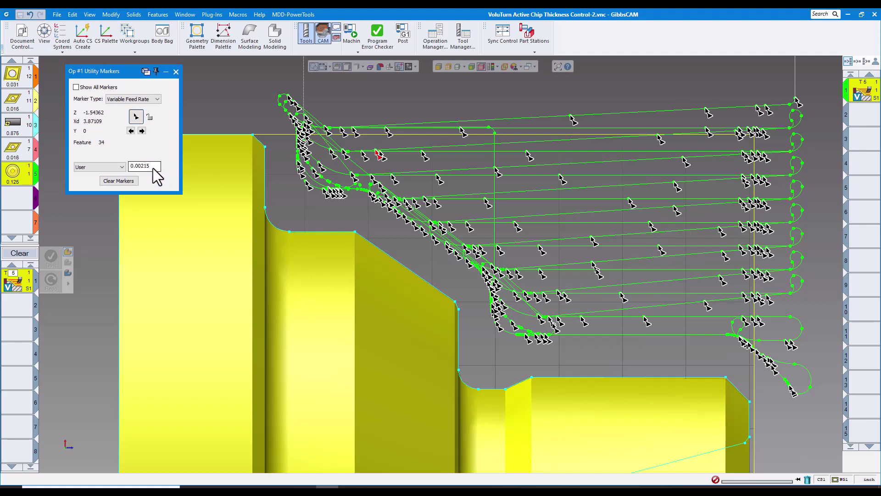
{"action": "left_click", "coordinate": [521, 140]}
{"action": "left_click", "coordinate": [709, 135]}
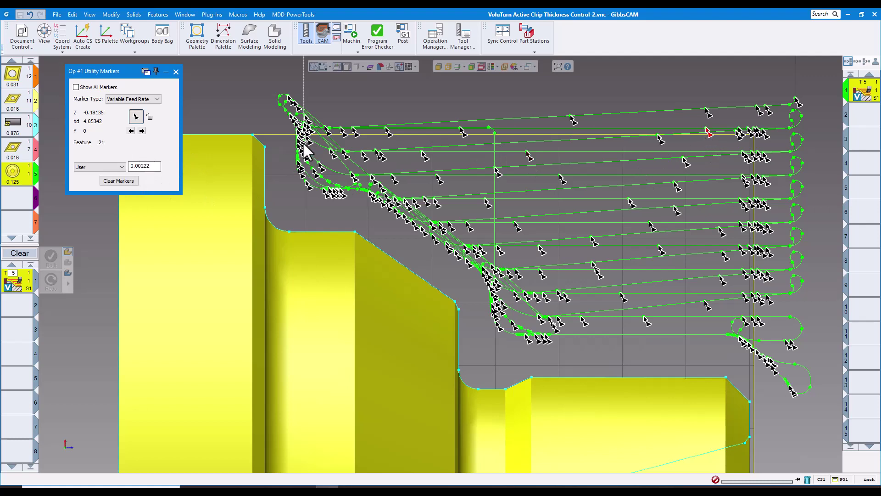
{"action": "left_click", "coordinate": [328, 132]}
{"action": "left_click", "coordinate": [176, 72]}
Step: Review the VoluTurn process parameters, including the Active Chip Thickness Control values
{"action": "scroll", "coordinate": [491, 172], "scroll_direction": "down", "scroll_amount": 2}
{"action": "scroll", "coordinate": [509, 175], "scroll_direction": "down", "scroll_amount": 2}
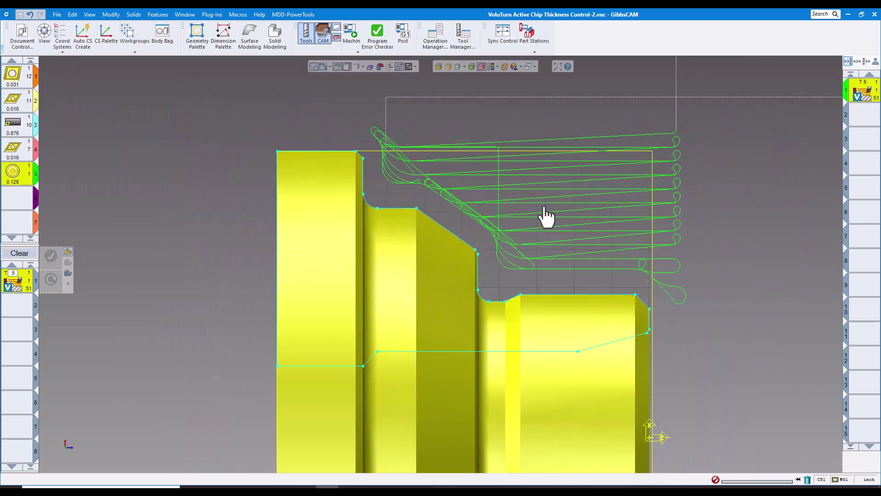
{"action": "middle_click_drag", "start_coordinate": [548, 202], "coordinate": [465, 216]}
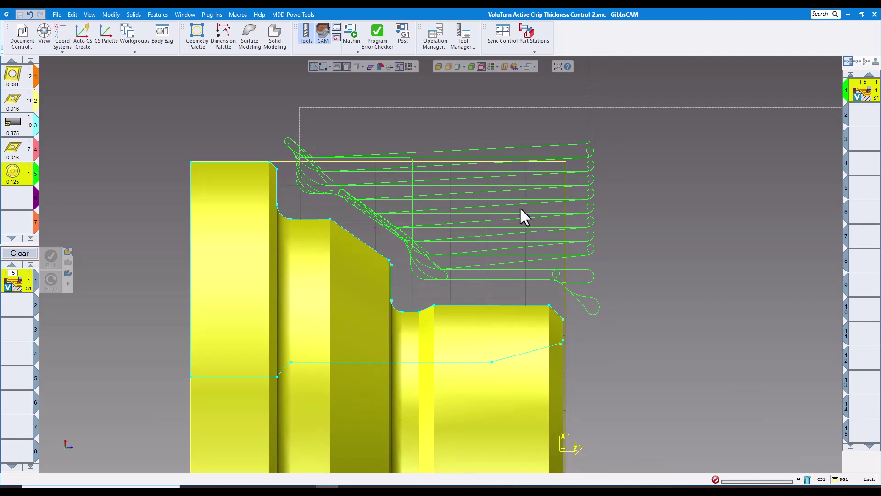
{"action": "double_click", "coordinate": [22, 284]}
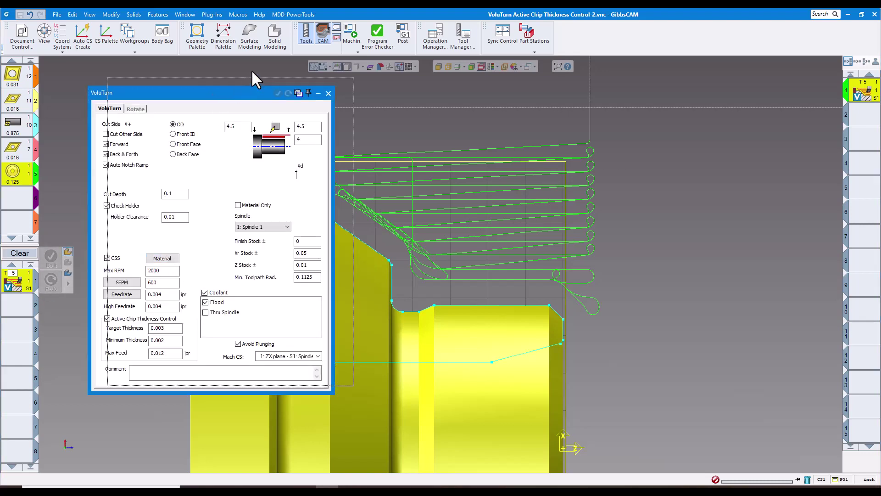
{"action": "left_click_drag", "start_coordinate": [250, 91], "coordinate": [297, 68]}
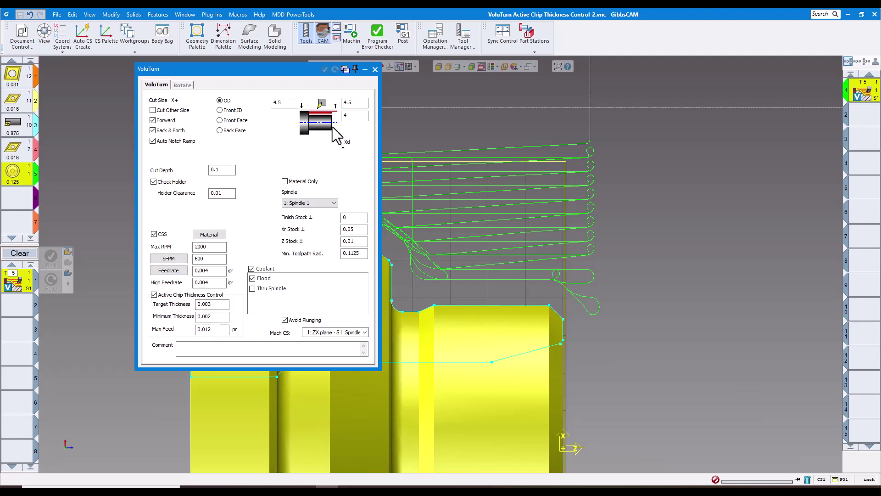
{"action": "left_click", "coordinate": [374, 69]}
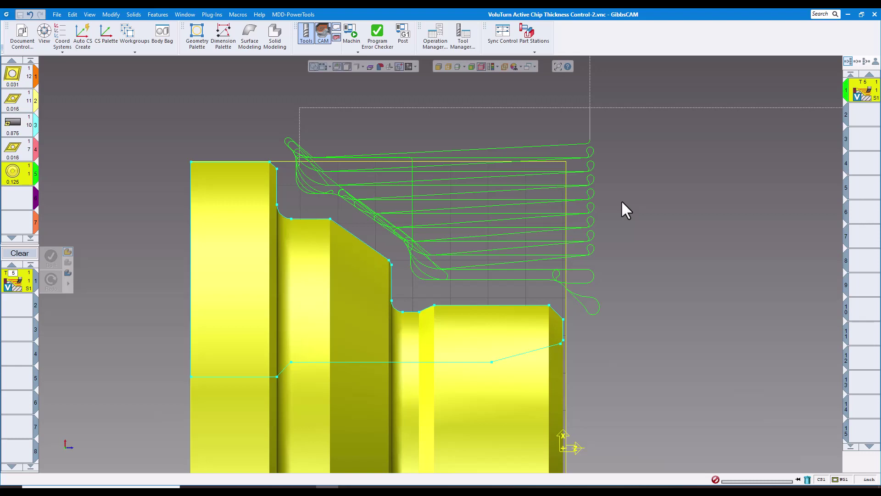
Step: Run the machine simulation of the VoluTurn operation
{"action": "left_click", "coordinate": [352, 33]}
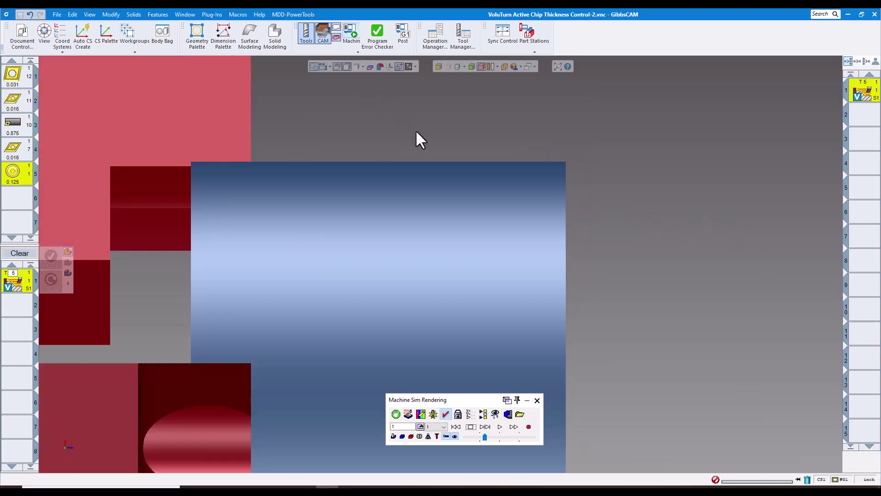
{"action": "left_click", "coordinate": [499, 427]}
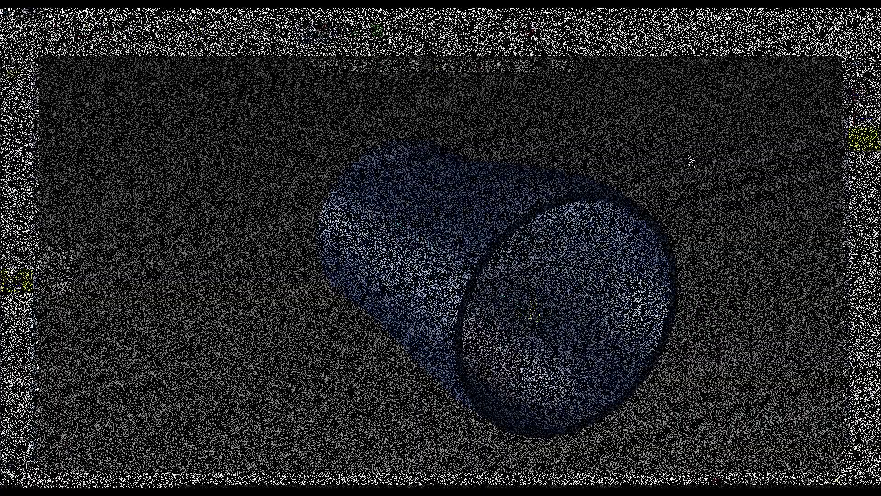
Step: Examine the outer shape and inner bore of the eccentric reducer from several angles in the ID Elliptical Turning part
{"action": "key", "text": "Left"}
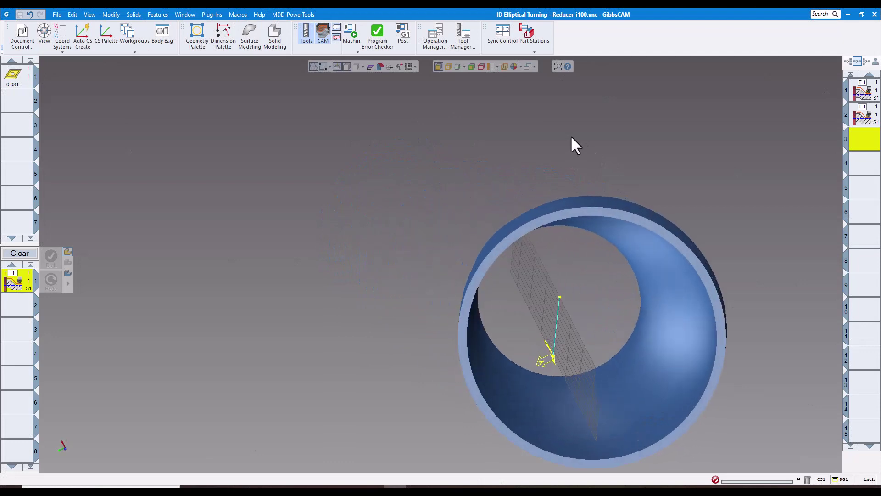
{"action": "key", "text": "Left"}
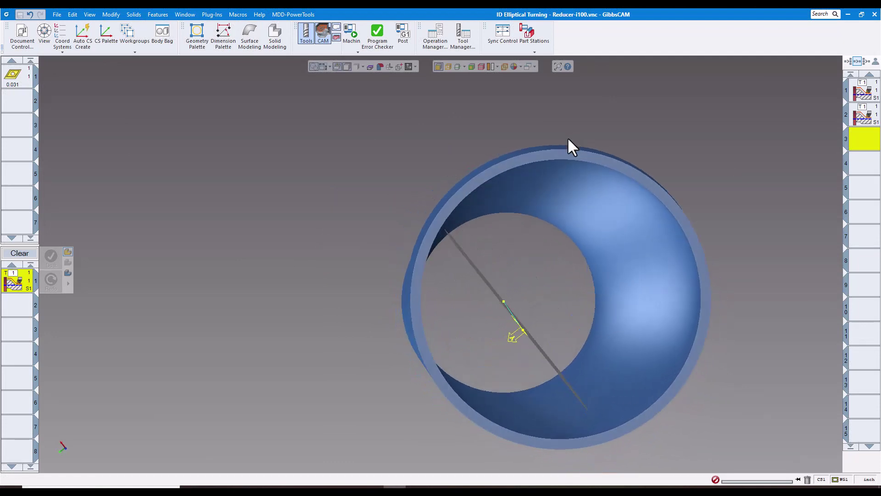
{"action": "key", "text": "Left"}
{"action": "key", "text": "Left"}
{"action": "key", "text": "Left"}
{"action": "key", "text": "Left"}
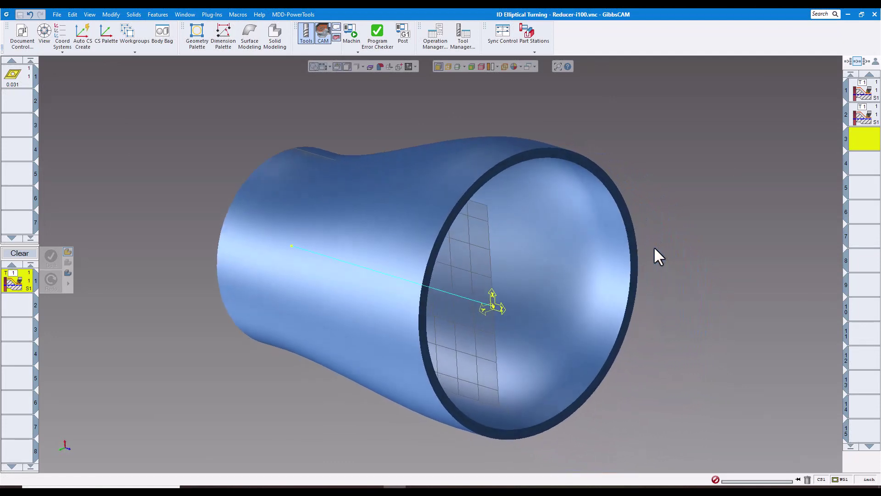
{"action": "key", "text": "Left"}
{"action": "key", "text": "Left"}
{"action": "key", "text": "Left"}
{"action": "key", "text": "Left"}
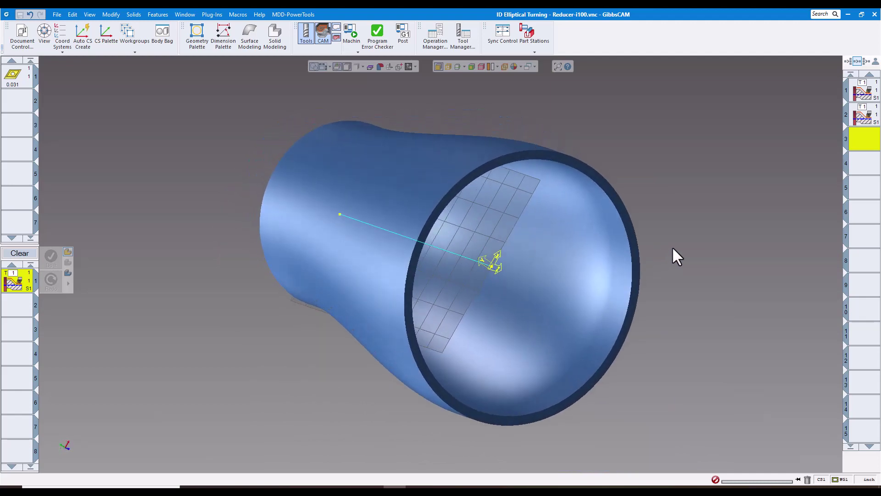
{"action": "key", "text": "Left"}
{"action": "key", "text": "Left"}
{"action": "key", "text": "Left"}
{"action": "key", "text": "Left"}
{"action": "key", "text": "Left"}
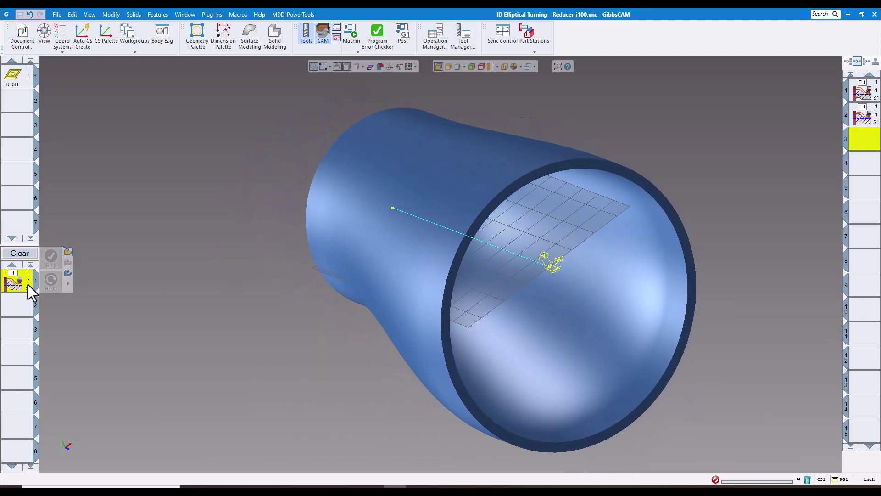
Step: Open the Elliptical Contour process and select the reducer's complete inner surface for machining
{"action": "double_click", "coordinate": [28, 286]}
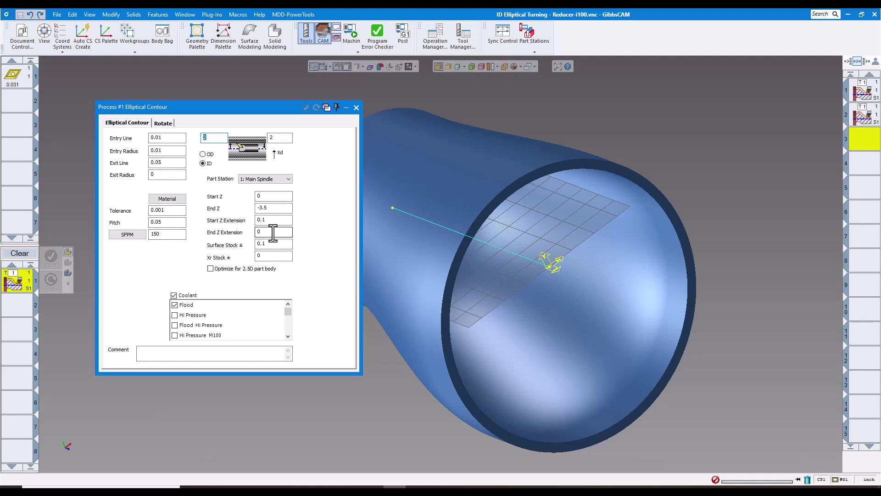
{"action": "middle_click_drag", "start_coordinate": [413, 221], "coordinate": [511, 264]}
{"action": "middle_click_drag", "start_coordinate": [758, 291], "coordinate": [613, 264]}
{"action": "scroll", "coordinate": [612, 262], "scroll_direction": "up", "scroll_amount": 3}
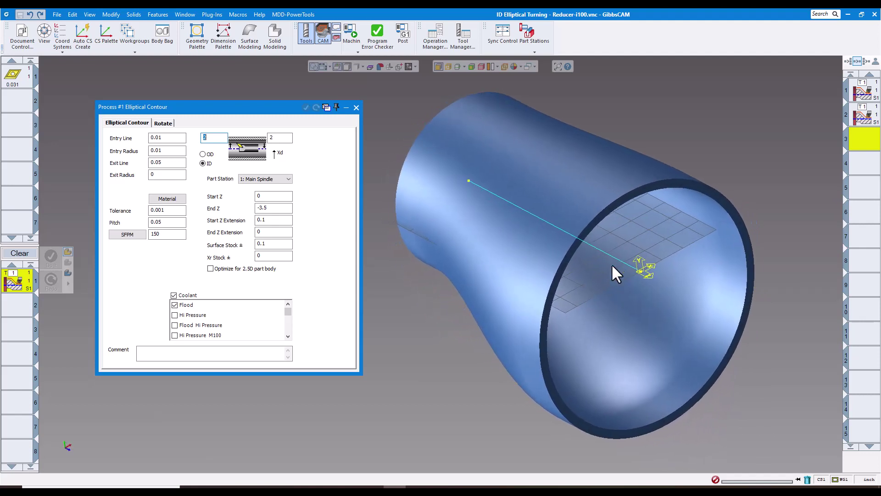
{"action": "mouse_move", "coordinate": [612, 265]}
{"action": "middle_mouse_down"}
{"action": "mouse_move", "coordinate": [603, 267]}
{"action": "mouse_move", "coordinate": [609, 282]}
{"action": "mouse_move", "coordinate": [612, 270]}
{"action": "middle_mouse_up"}
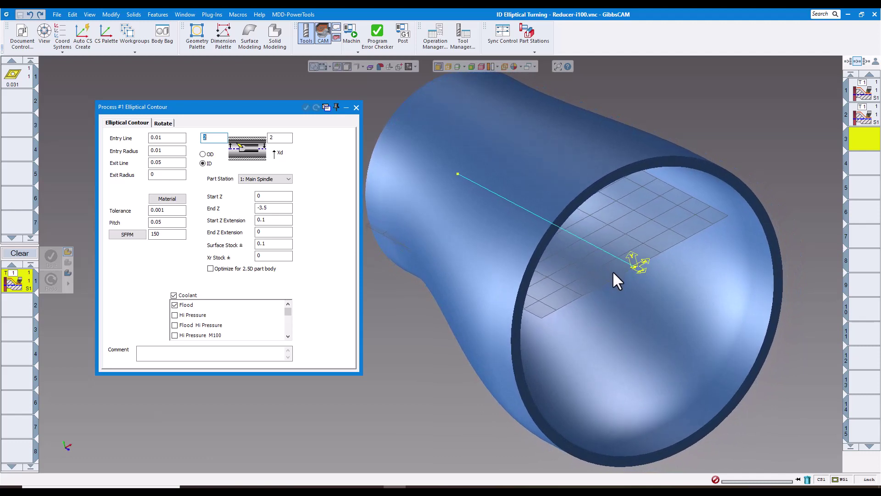
{"action": "left_click", "coordinate": [670, 278]}
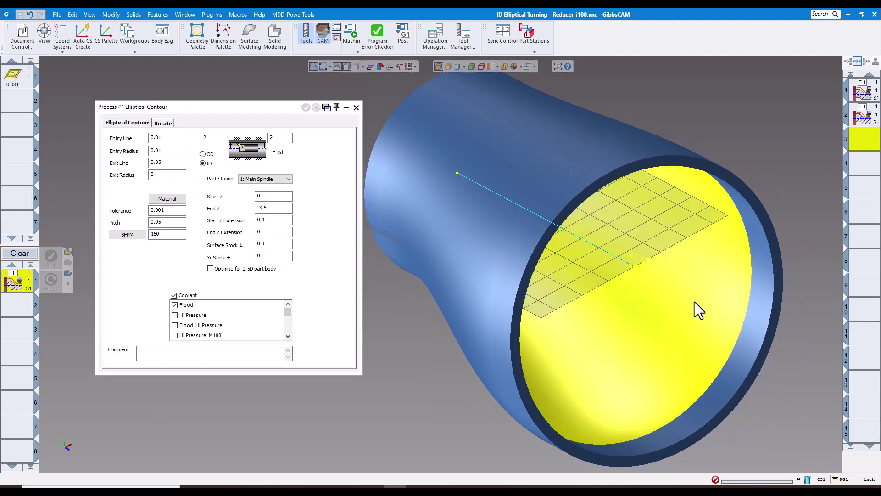
{"action": "right_click", "coordinate": [679, 294]}
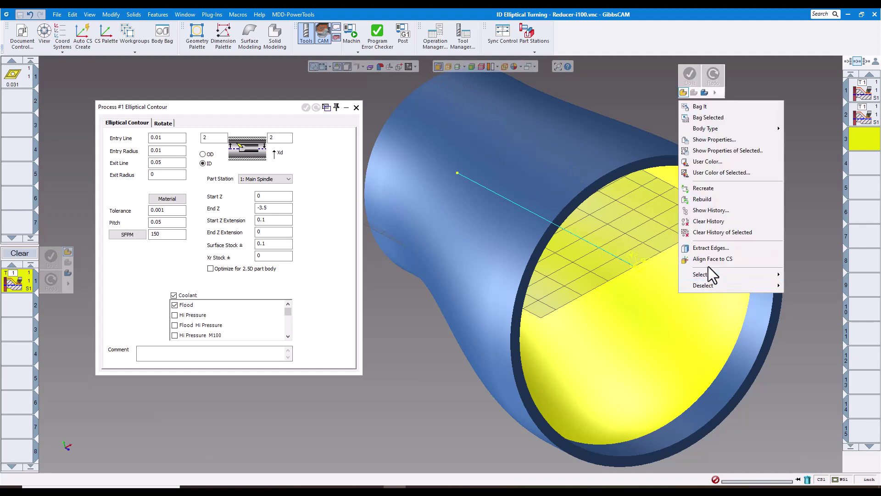
{"action": "mouse_move", "coordinate": [705, 274]}
{"action": "left_click", "coordinate": [801, 275]}
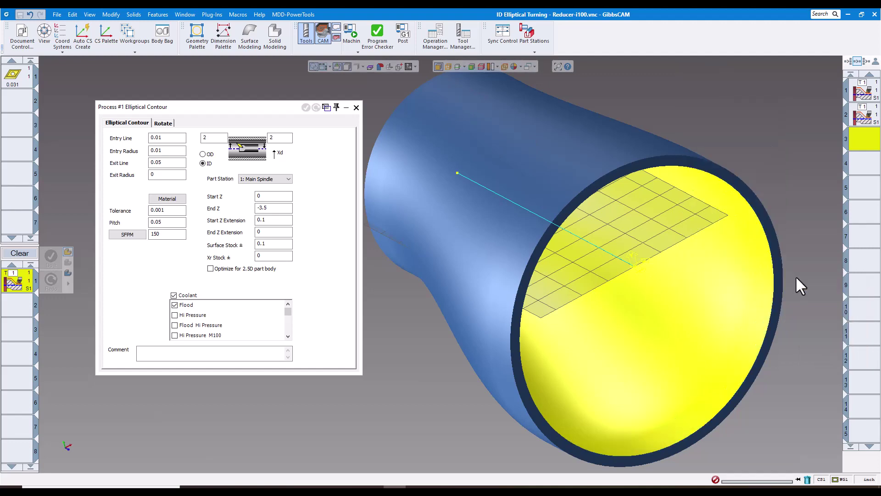
Step: Add the line running through the reducer to the selection and generate the ID Elliptical Contour toolpath
{"action": "key", "text": "Left"}
{"action": "key", "text": "Left"}
{"action": "key", "text": "Left"}
{"action": "key", "text": "Left"}
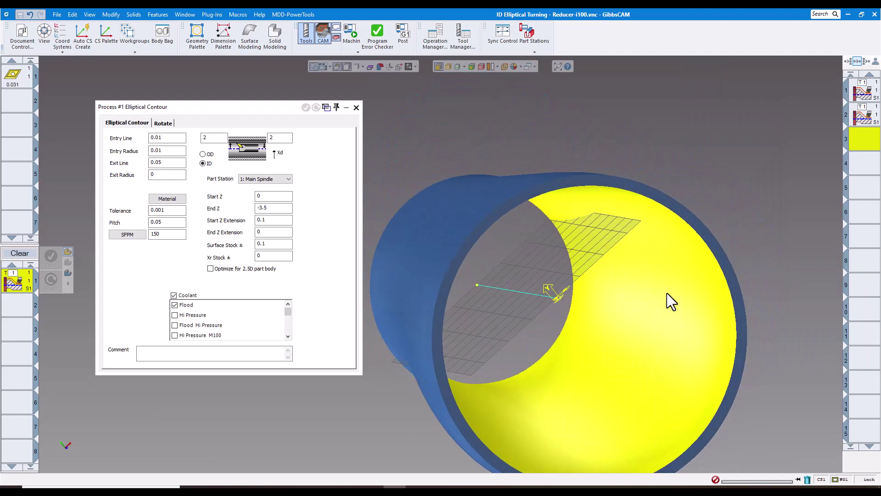
{"action": "key", "text": "Left"}
{"action": "key", "text": "Left"}
{"action": "key", "text": "Left"}
{"action": "key", "text": "Left"}
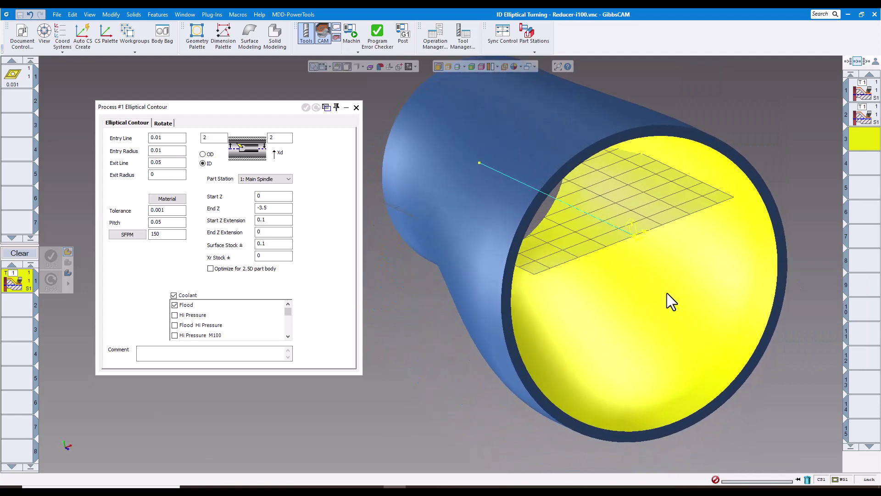
{"action": "left_click", "coordinate": [516, 182]}
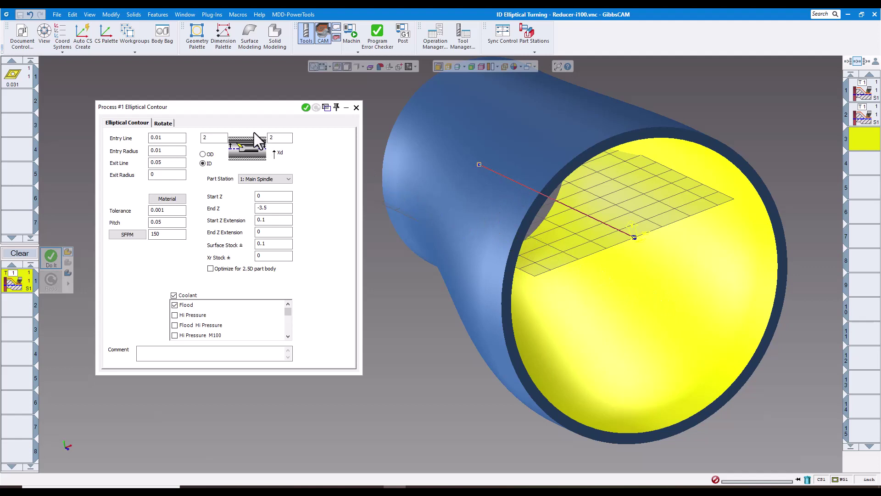
{"action": "left_click", "coordinate": [305, 107]}
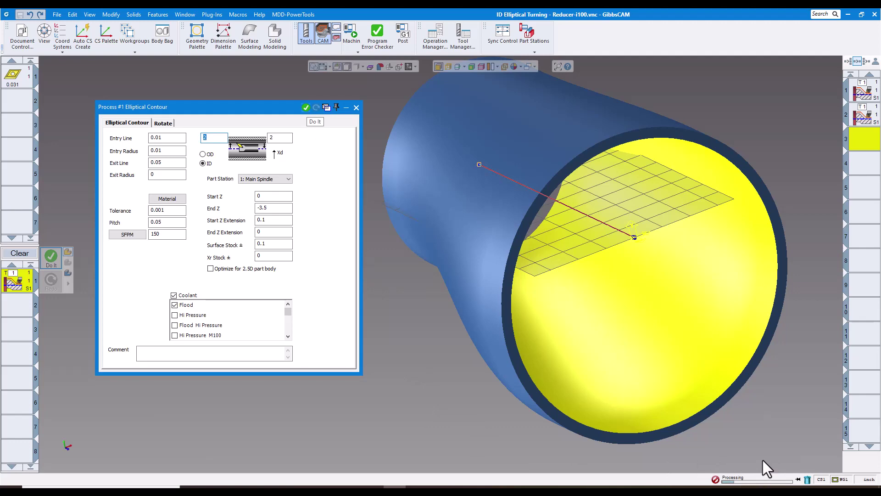
{"action": "middle_click_drag", "start_coordinate": [623, 421], "coordinate": [514, 382]}
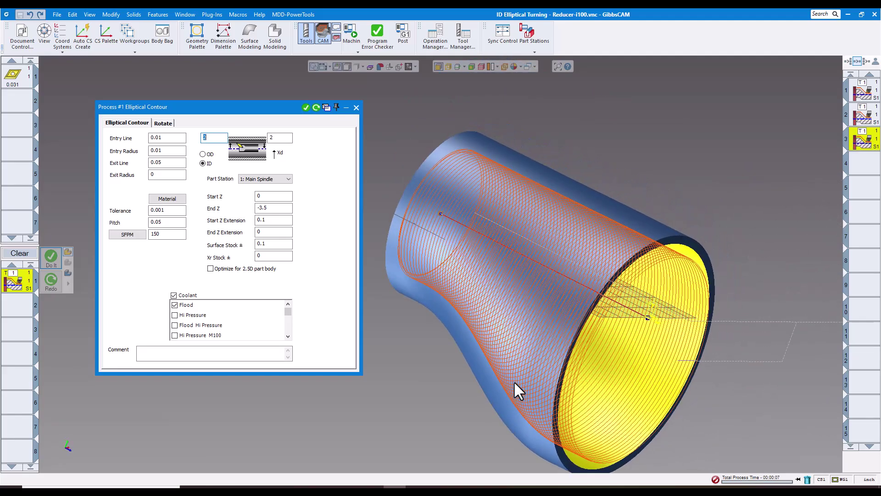
{"action": "left_click", "coordinate": [356, 108]}
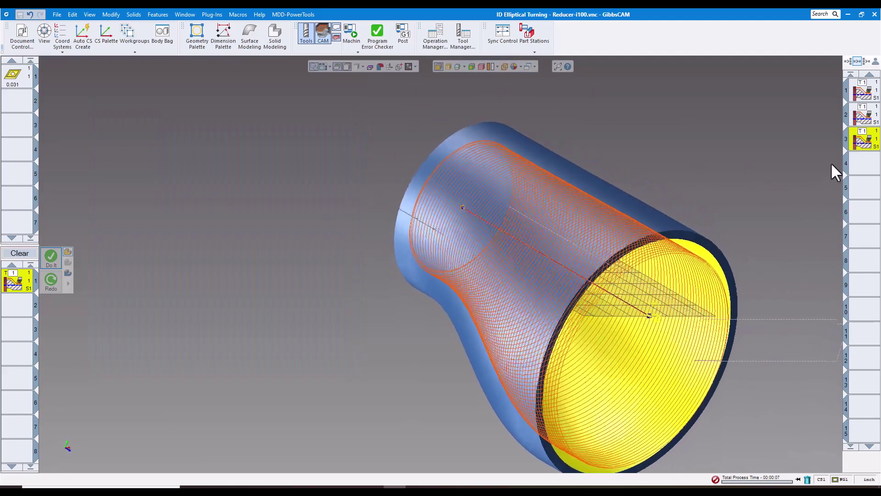
Step: Delete the newly generated third operation and clear the geometry selection
{"action": "key", "text": "Delete"}
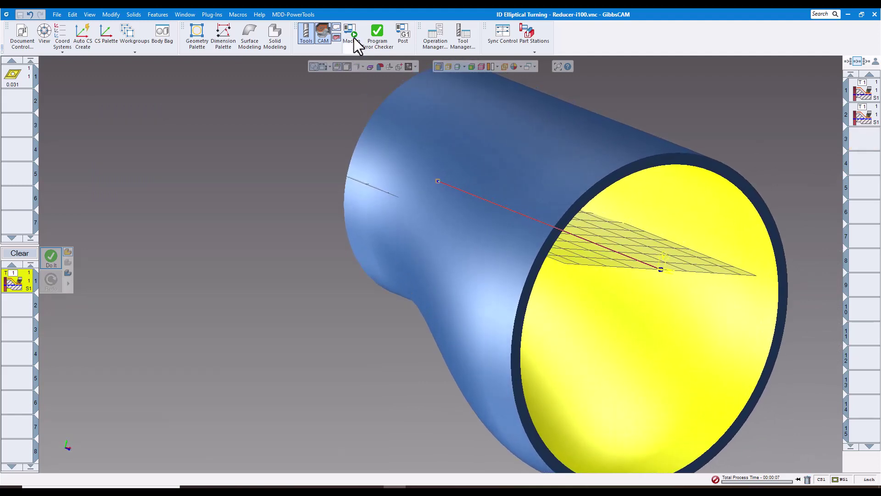
{"action": "left_click", "coordinate": [656, 138]}
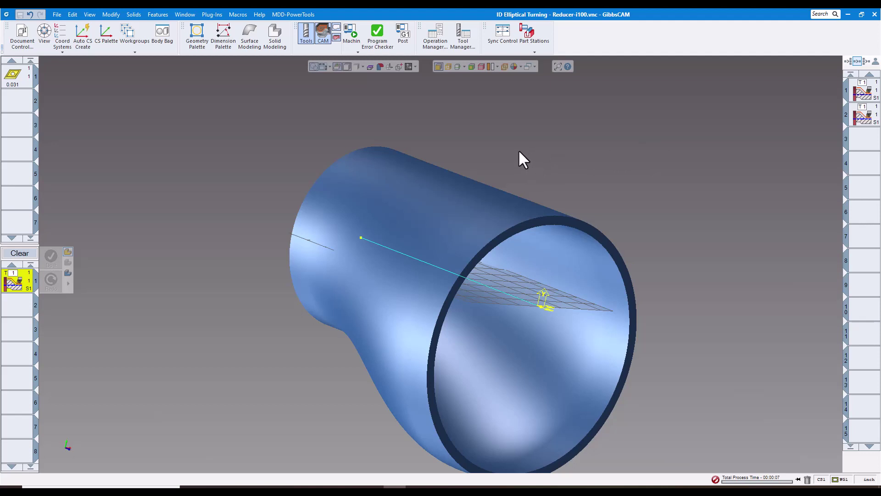
Step: Start the machine simulation of the ID elliptical turning part, run the first operation on the reducer and raise the playback speed
{"action": "left_click", "coordinate": [354, 38]}
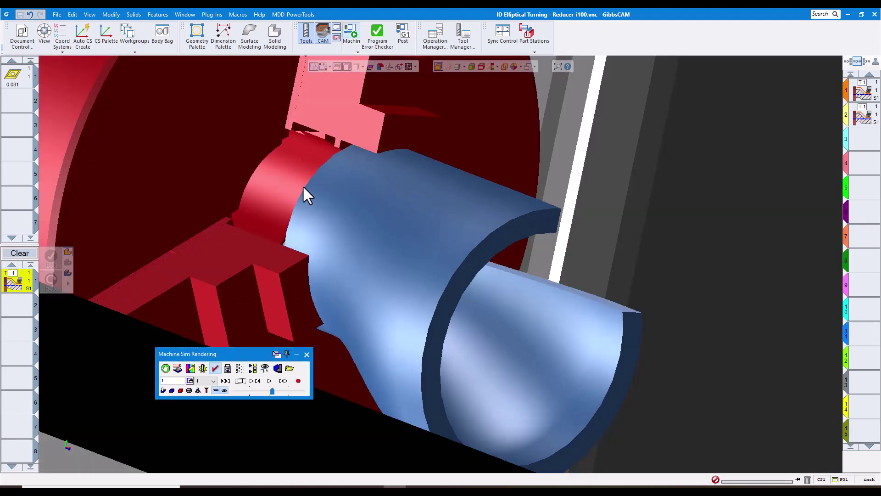
{"action": "left_click_drag", "start_coordinate": [303, 187], "coordinate": [303, 187]}
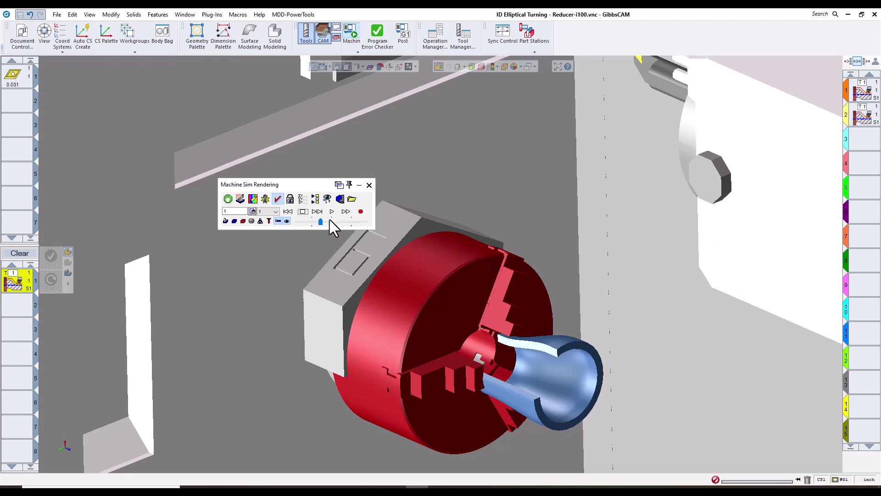
{"action": "left_click", "coordinate": [332, 212]}
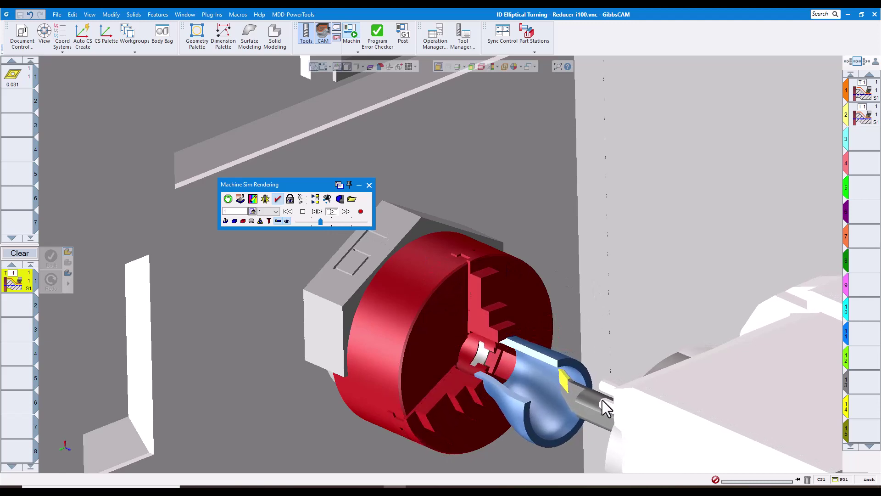
{"action": "scroll", "coordinate": [602, 399], "scroll_direction": "up", "scroll_amount": 3}
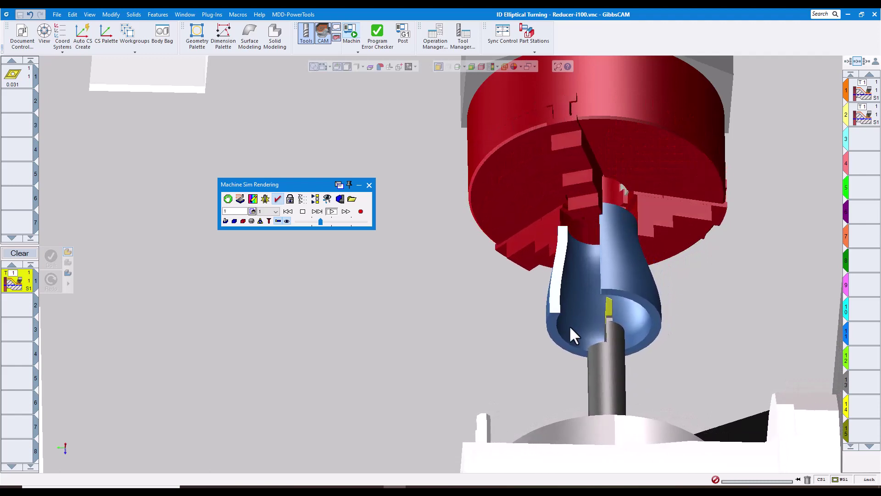
{"action": "left_click_drag", "start_coordinate": [321, 221], "coordinate": [328, 222]}
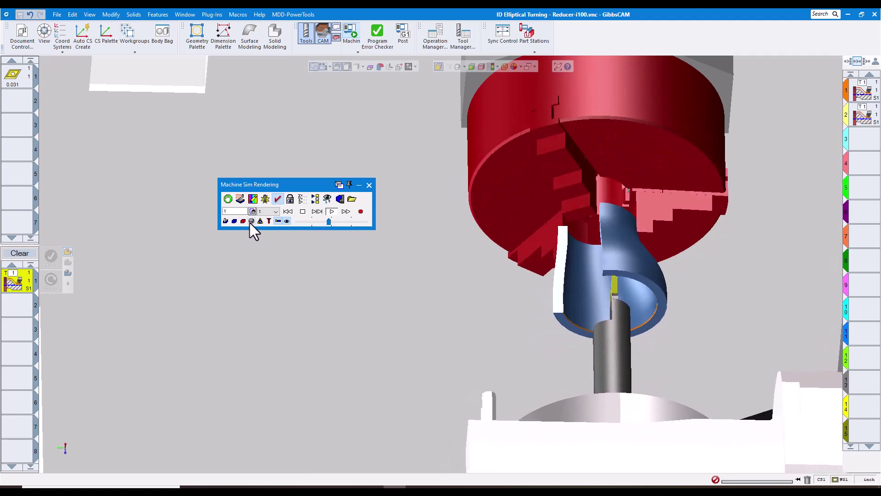
Step: Show the reducer as a whole part instead of a cutaway and simulate the second operation at a faster playback speed
{"action": "left_click", "coordinate": [252, 221]}
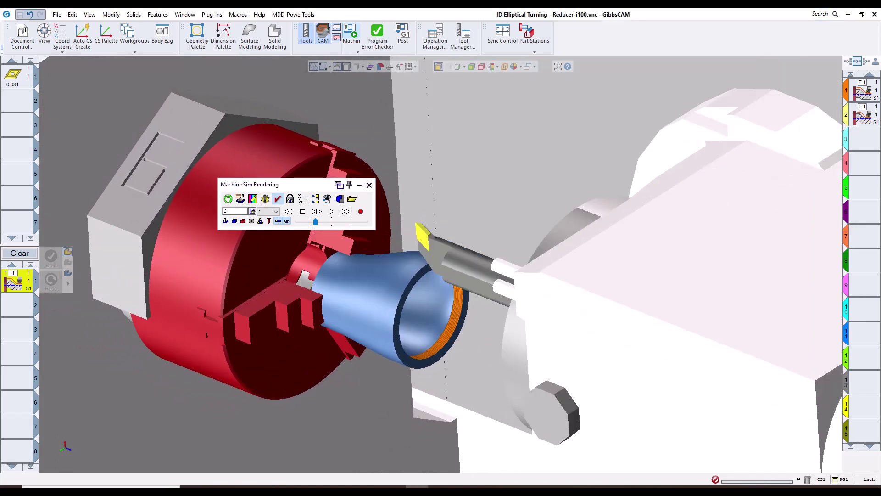
{"action": "left_click", "coordinate": [332, 211]}
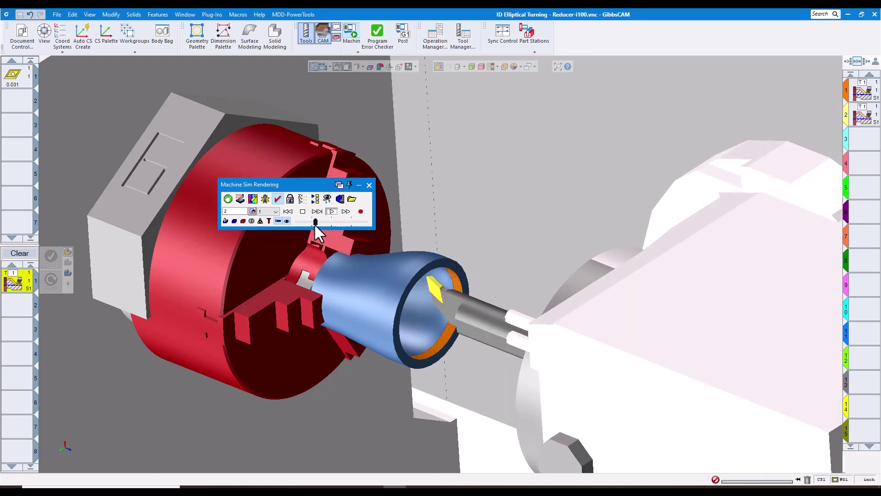
{"action": "left_click_drag", "start_coordinate": [316, 222], "coordinate": [329, 223]}
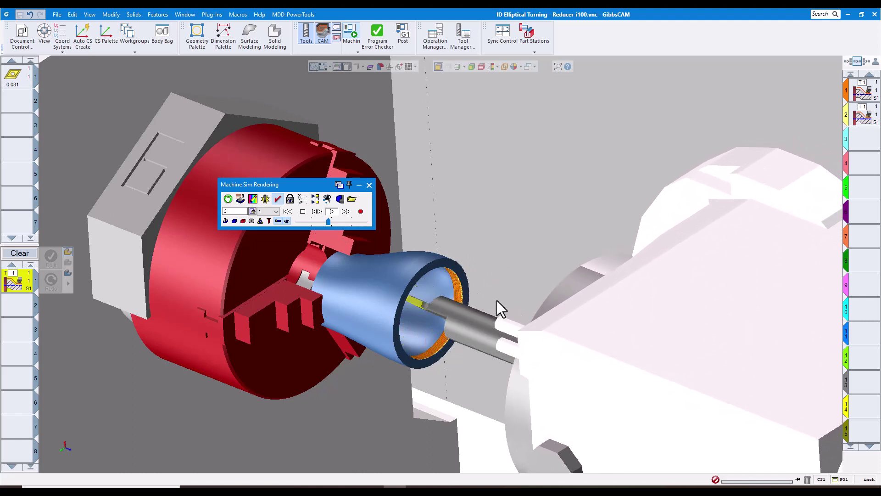
{"action": "left_click_drag", "start_coordinate": [329, 220], "coordinate": [335, 221]}
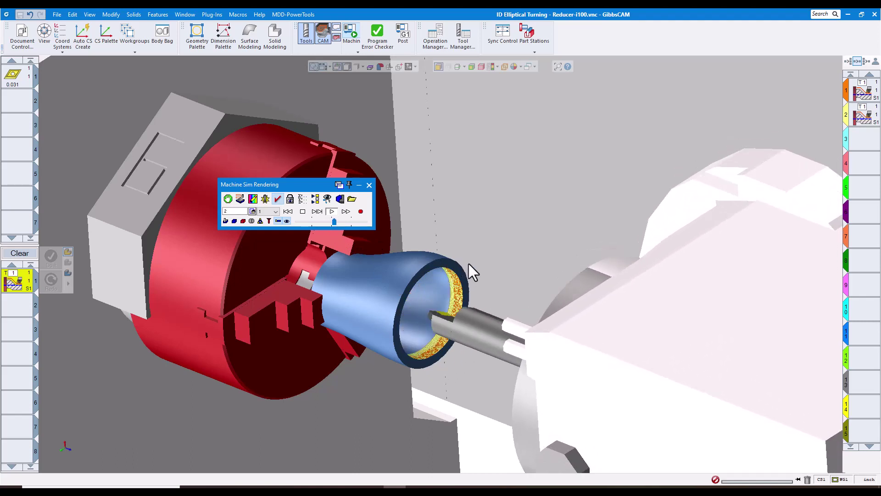
Step: Switch the reducer back to the cutaway display and run the machine simulation to the end of the program, examining the machined bore
{"action": "left_click", "coordinate": [252, 221]}
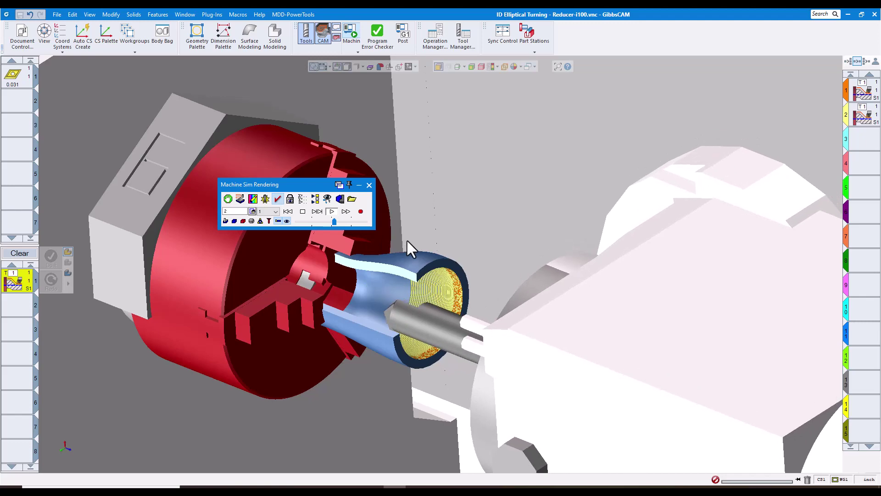
{"action": "left_click", "coordinate": [302, 211]}
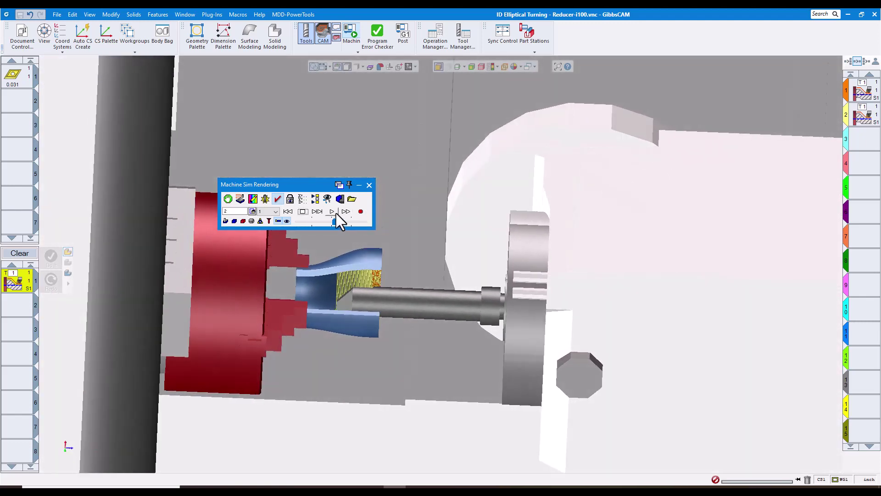
{"action": "left_click", "coordinate": [332, 211]}
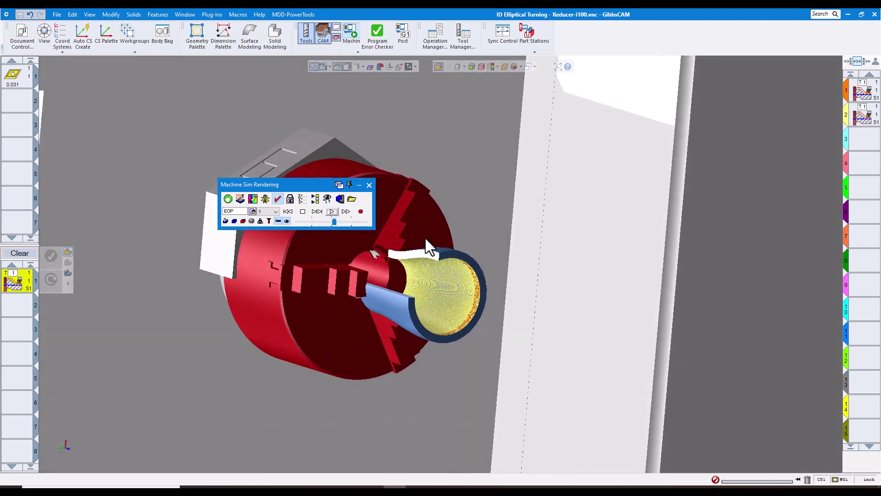
{"action": "middle_click_drag", "start_coordinate": [429, 245], "coordinate": [421, 249]}
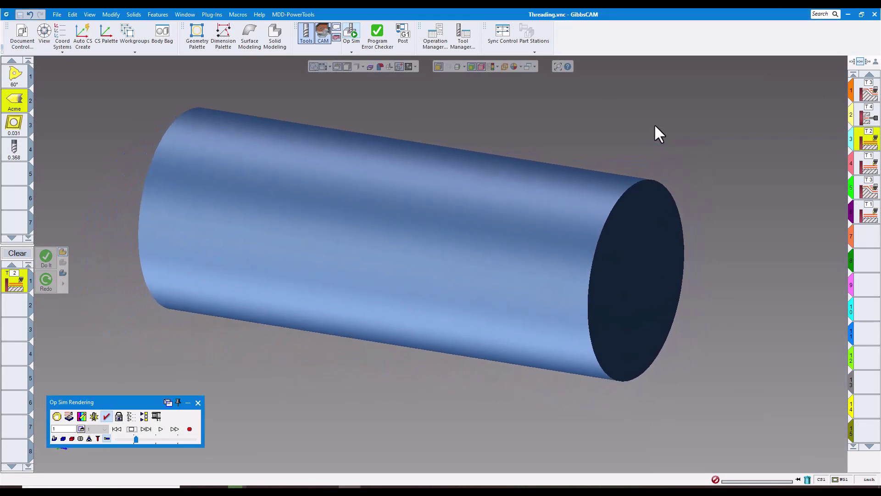
Step: Review the Acme threading tool's settings and the Front Face thread process, including its end Z and thread depth
{"action": "double_click", "coordinate": [11, 105]}
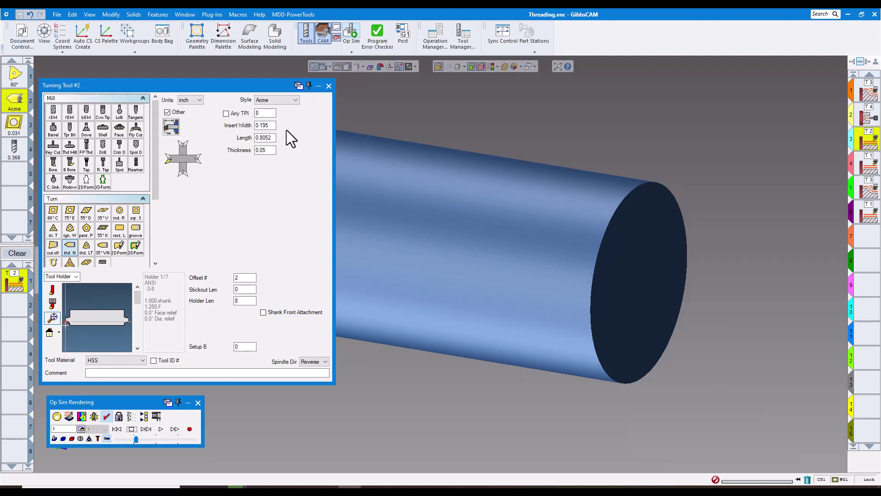
{"action": "left_click", "coordinate": [329, 86]}
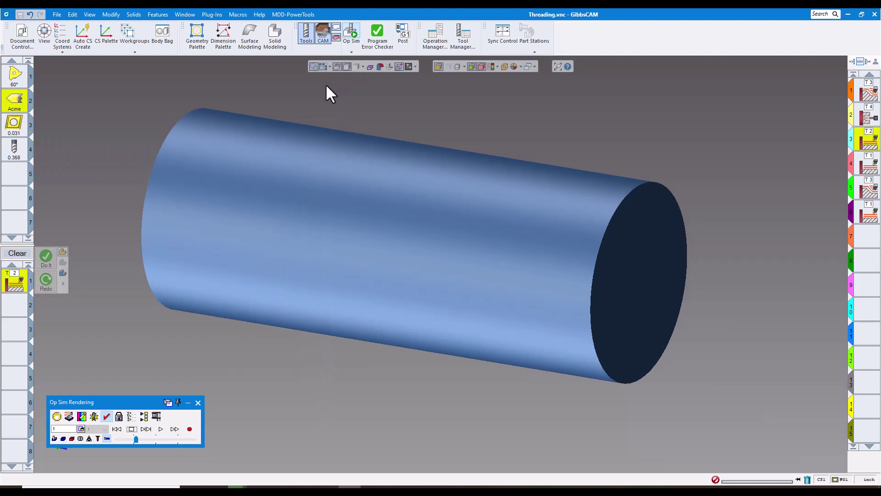
{"action": "double_click", "coordinate": [19, 282]}
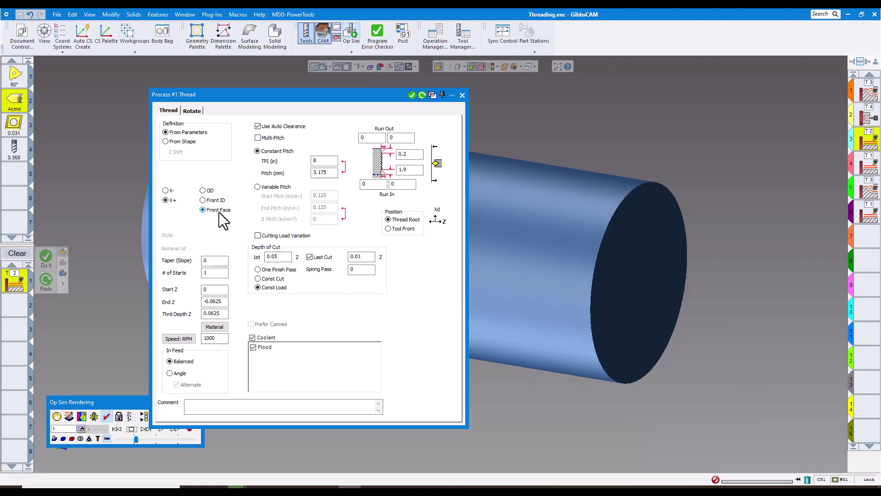
{"action": "left_click", "coordinate": [214, 301]}
{"action": "left_click", "coordinate": [212, 314]}
{"action": "left_click", "coordinate": [463, 94]}
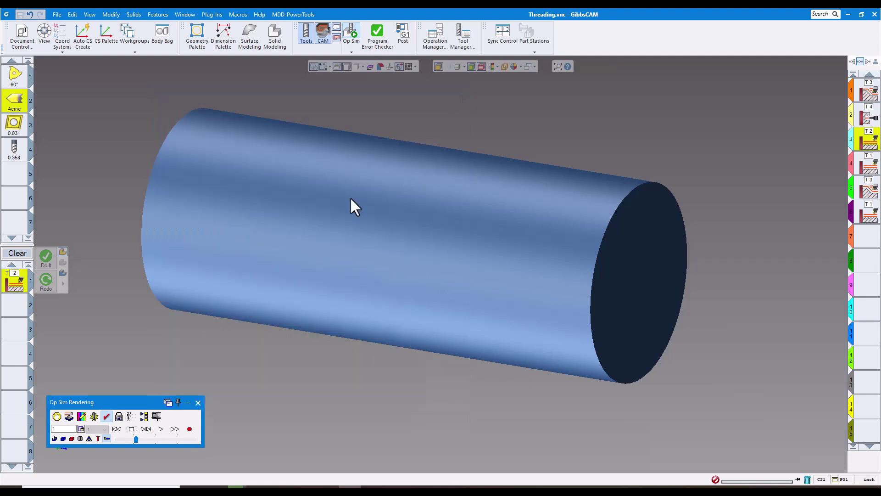
Step: Simulate the Threading part through the front-face thread operation and inspect the result up close and from the side
{"action": "left_click", "coordinate": [160, 429]}
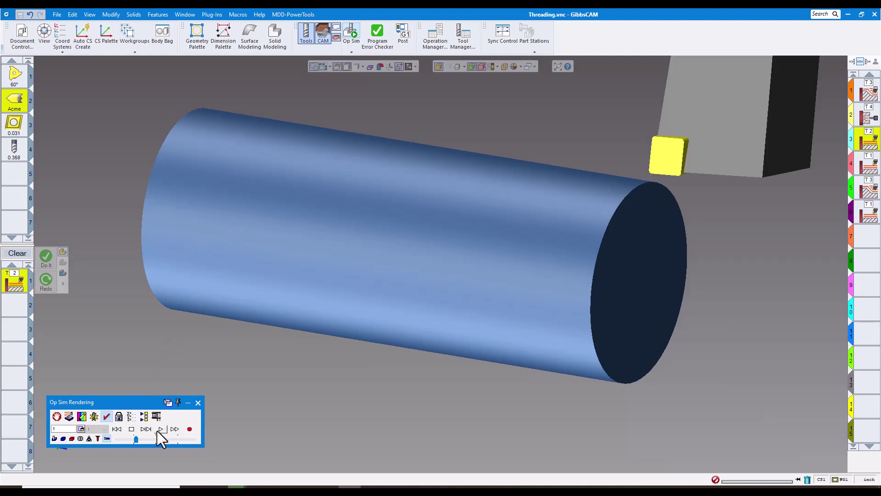
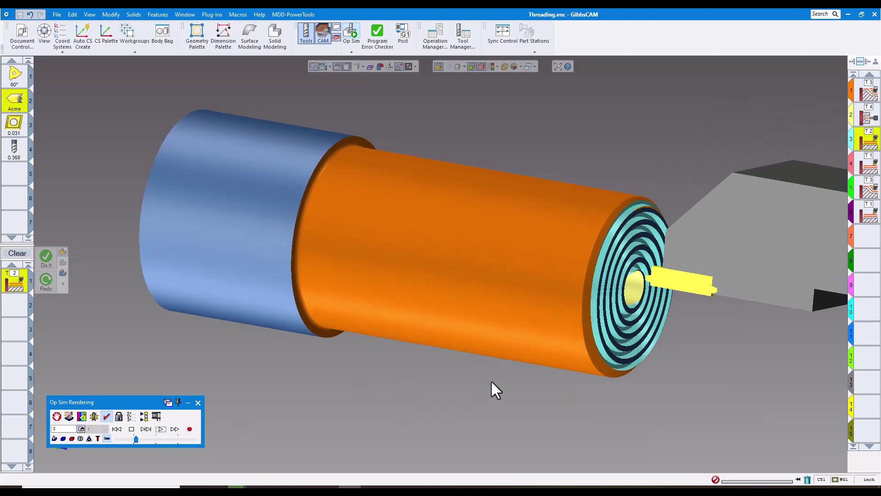
{"action": "scroll", "coordinate": [491, 379], "scroll_direction": "up", "scroll_amount": 5}
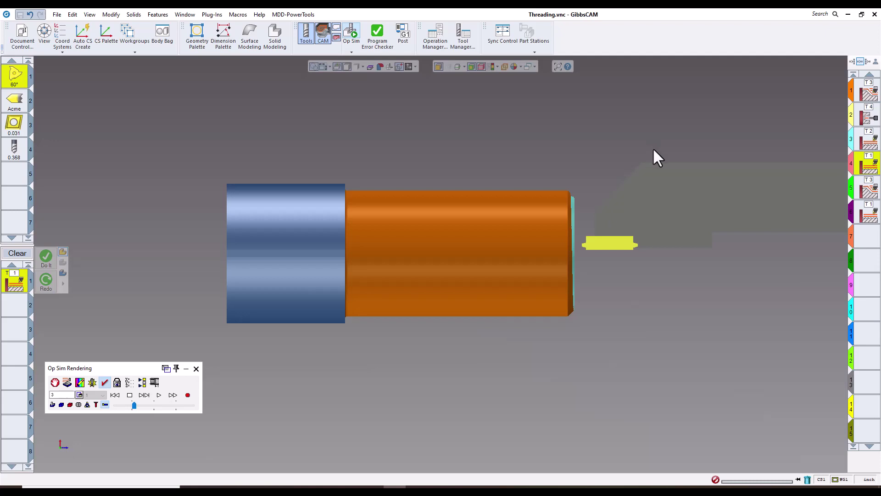
{"action": "scroll", "coordinate": [635, 153], "scroll_direction": "down", "scroll_amount": 1}
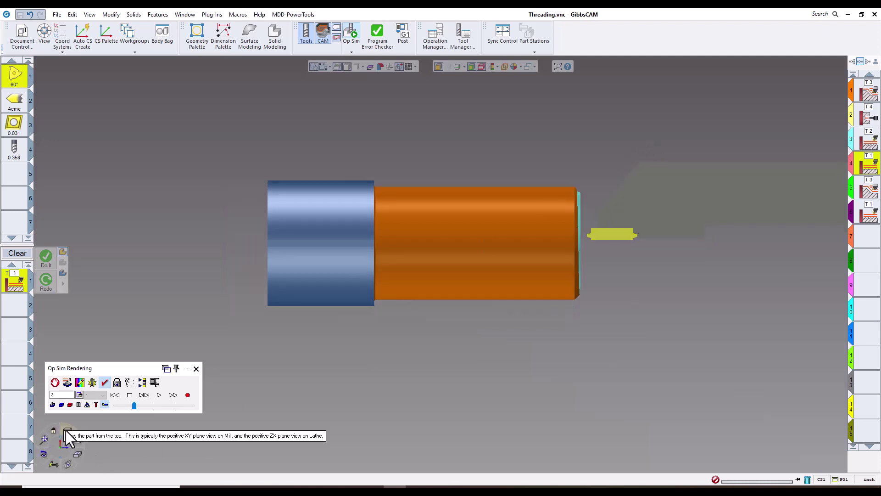
{"action": "scroll", "coordinate": [518, 205], "scroll_direction": "up", "scroll_amount": 3}
{"action": "scroll", "coordinate": [523, 214], "scroll_direction": "up", "scroll_amount": 1}
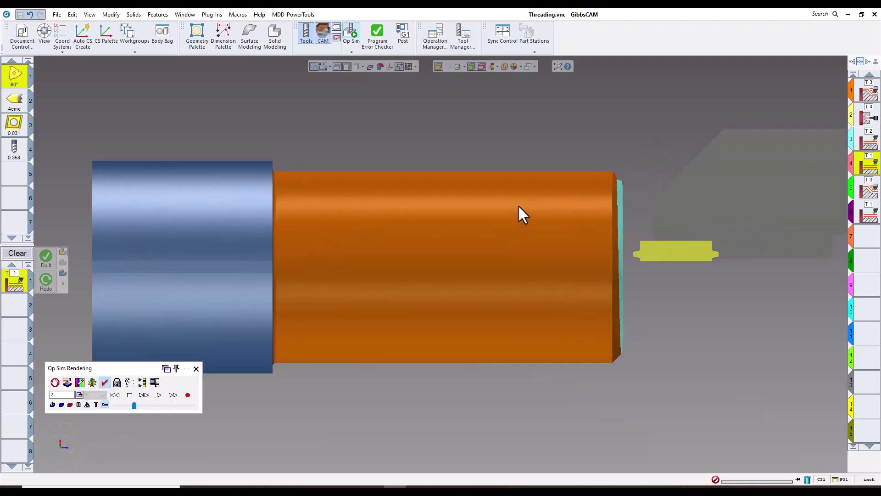
{"action": "scroll", "coordinate": [519, 207], "scroll_direction": "down", "scroll_amount": 1}
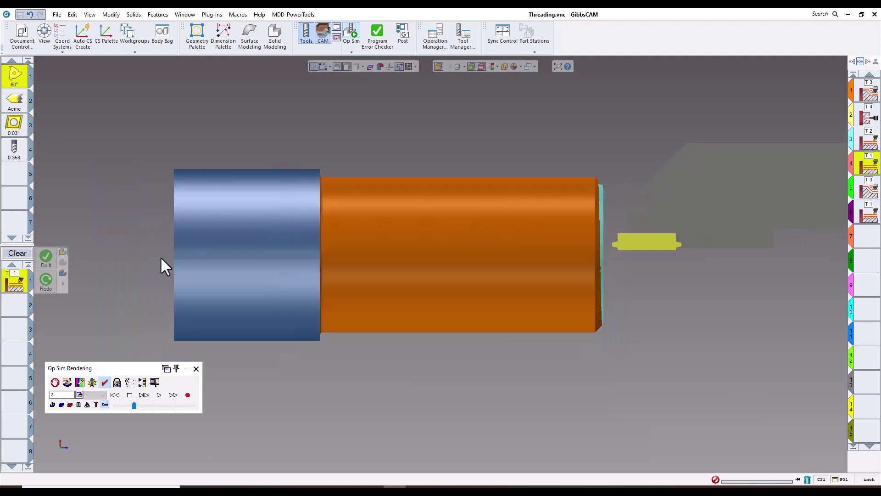
Step: Review the variable-pitch OD thread process and simulate the part through the OD thread and the following contour turning
{"action": "double_click", "coordinate": [22, 280]}
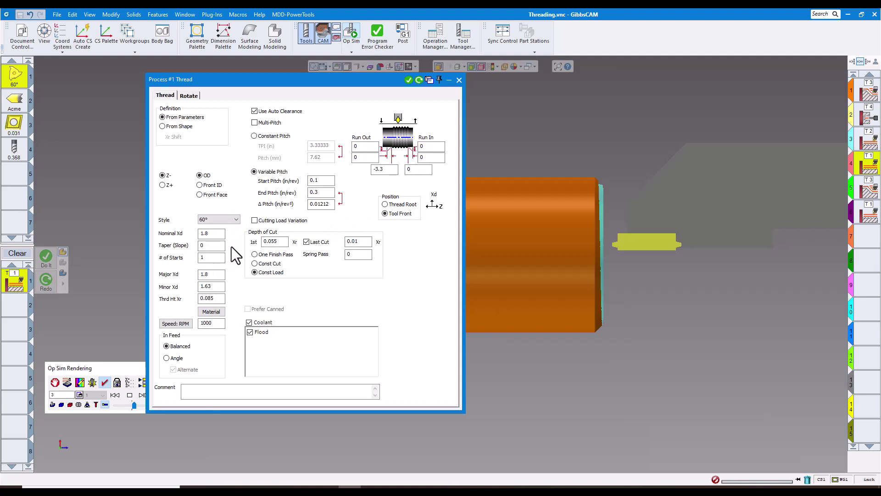
{"action": "left_click", "coordinate": [458, 80]}
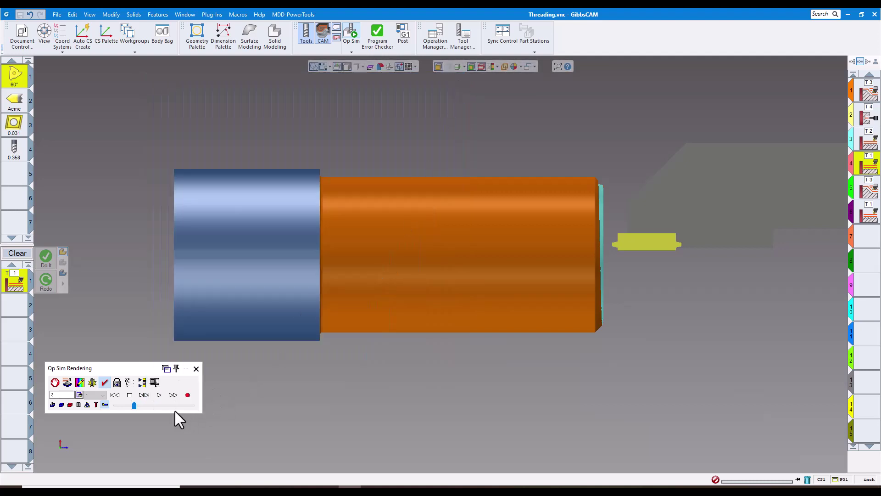
{"action": "left_click", "coordinate": [156, 396]}
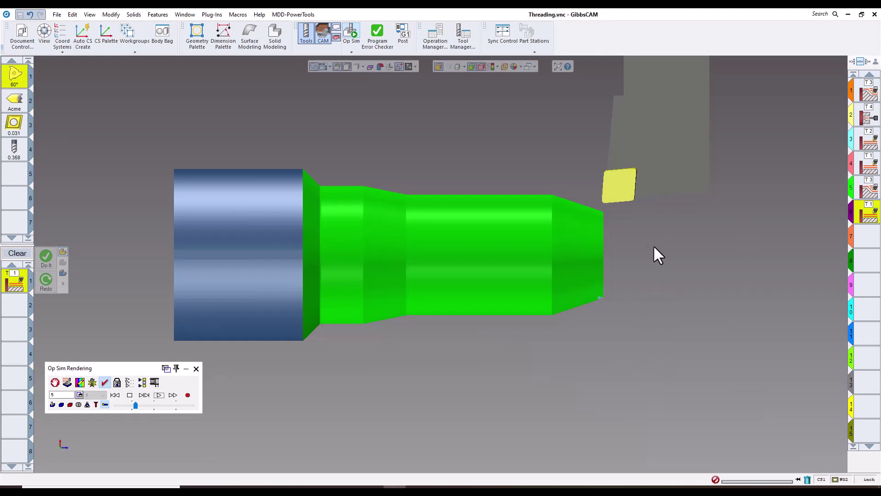
Step: Review the Multi-Pitch OD thread process defined from shape, checking the constant or variable pitch settings of each thread segment
{"action": "left_click", "coordinate": [20, 285]}
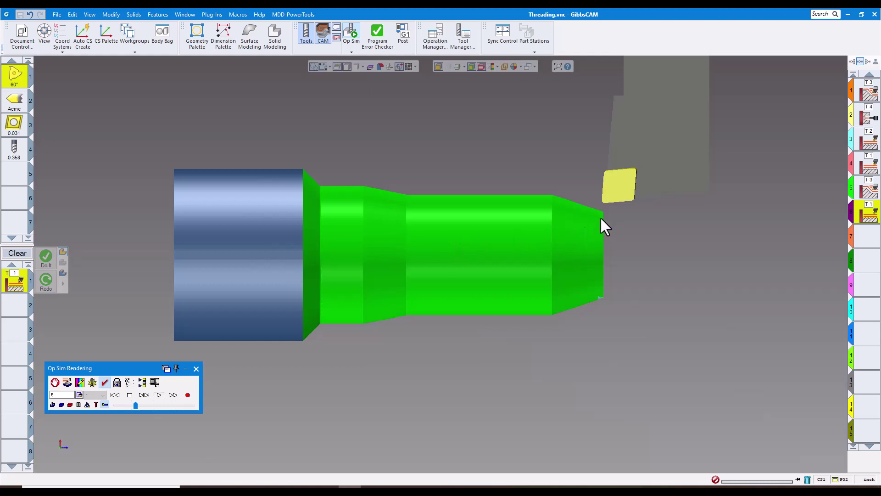
{"action": "double_click", "coordinate": [12, 283]}
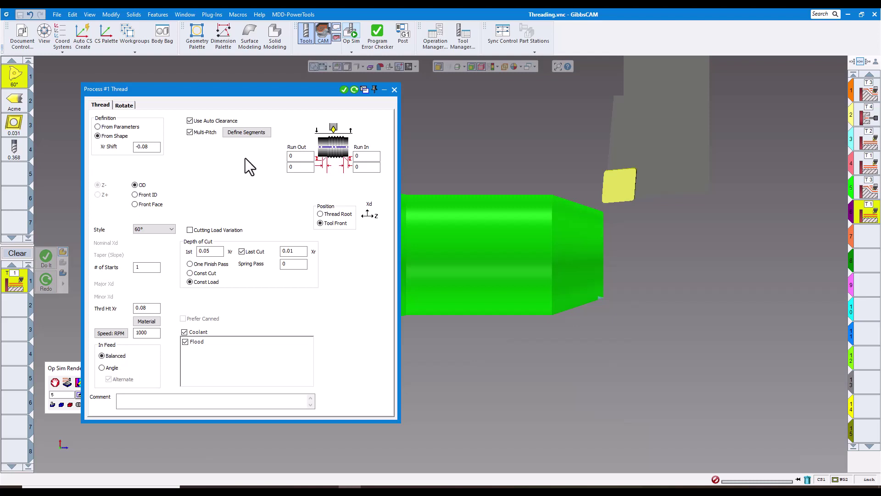
{"action": "left_click", "coordinate": [240, 134]}
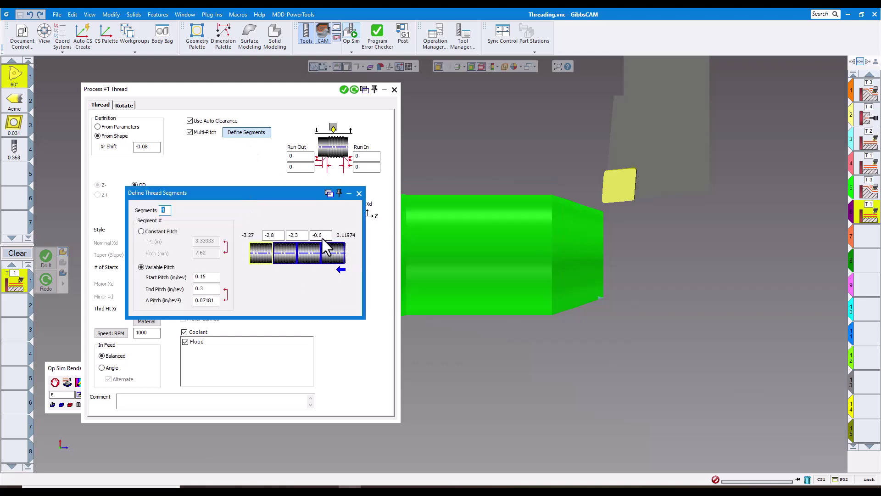
{"action": "left_click", "coordinate": [293, 252]}
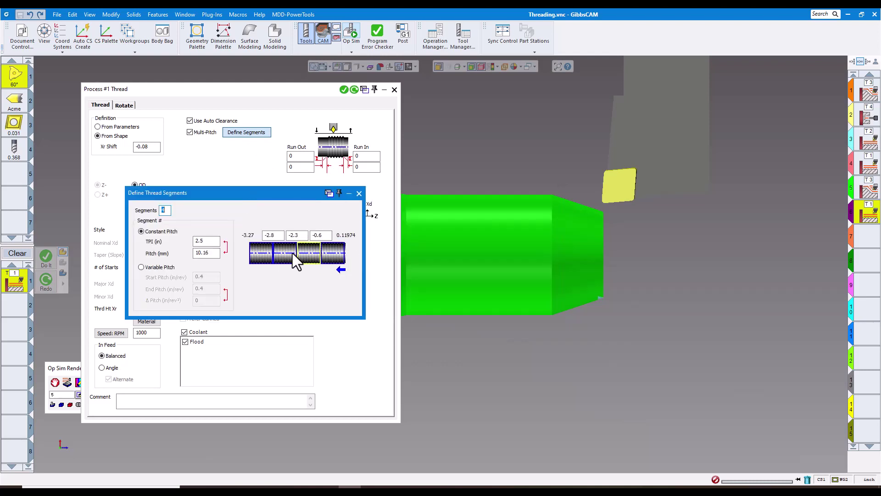
{"action": "left_click", "coordinate": [263, 253]}
{"action": "left_click", "coordinate": [328, 253]}
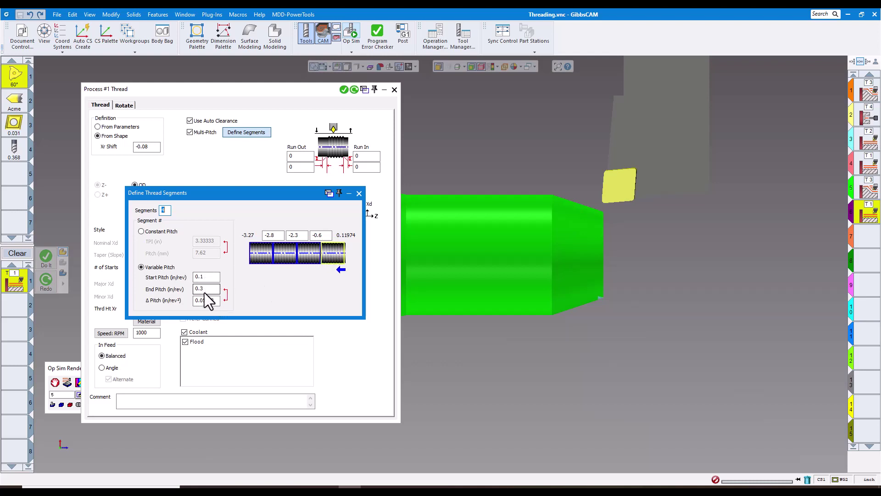
{"action": "left_click", "coordinate": [303, 254]}
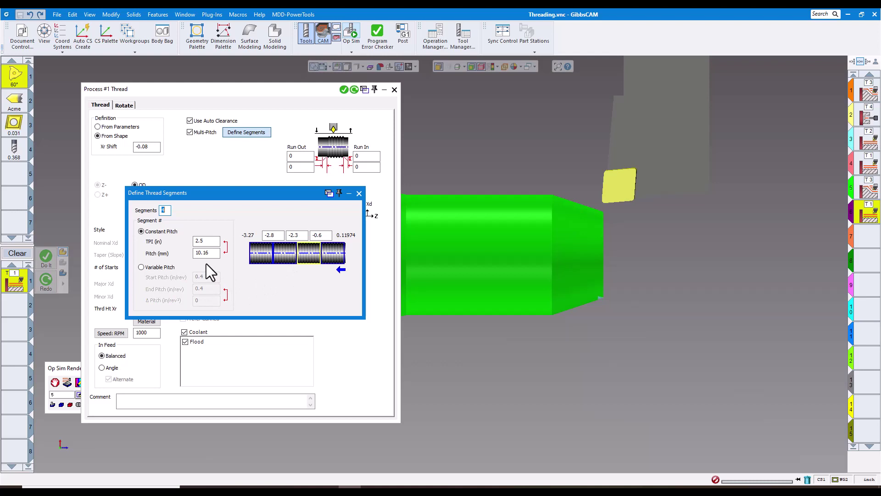
{"action": "left_click", "coordinate": [282, 258]}
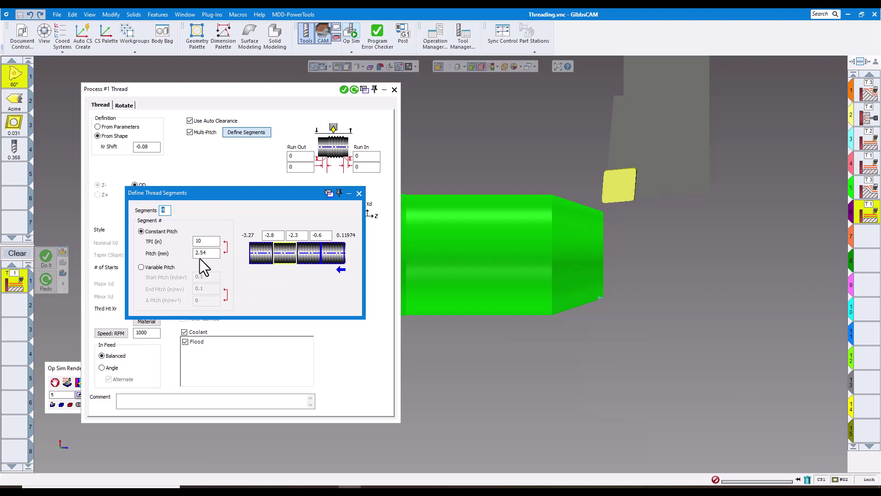
{"action": "left_click", "coordinate": [261, 256]}
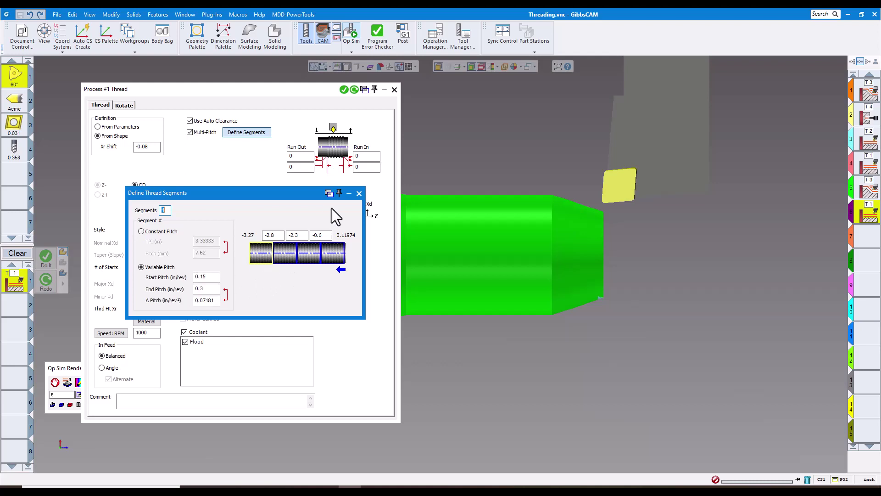
{"action": "left_click", "coordinate": [359, 193]}
{"action": "left_click", "coordinate": [394, 89]}
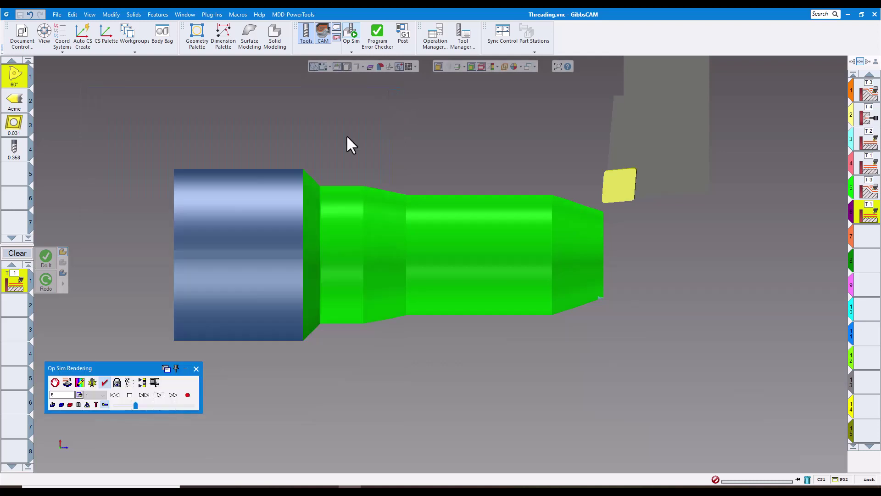
Step: Simulate the multi-pitch thread operation to the end of the program and examine the finished thread segments up close
{"action": "left_click", "coordinate": [157, 395]}
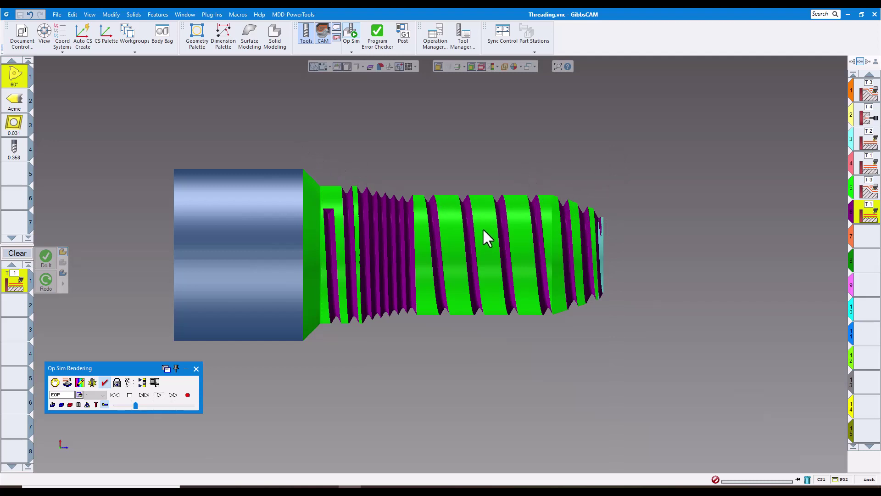
{"action": "scroll", "coordinate": [482, 227], "scroll_direction": "up", "scroll_amount": 3}
{"action": "scroll", "coordinate": [480, 229], "scroll_direction": "down", "scroll_amount": 1}
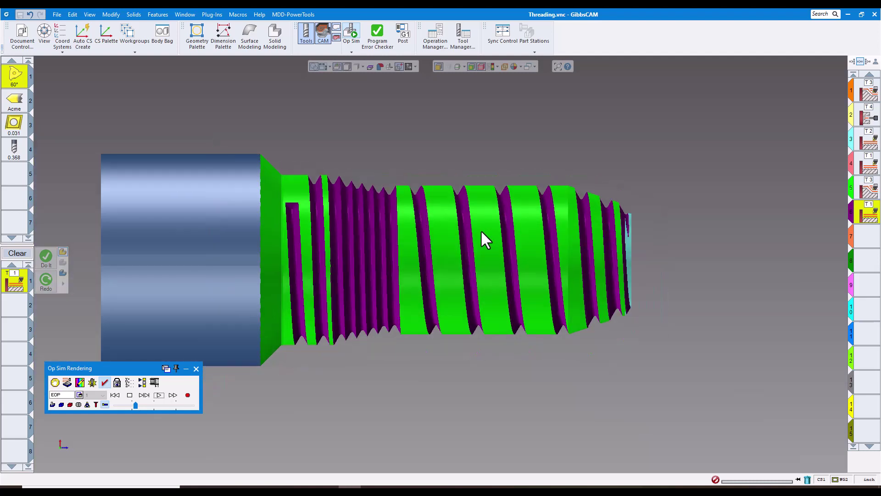